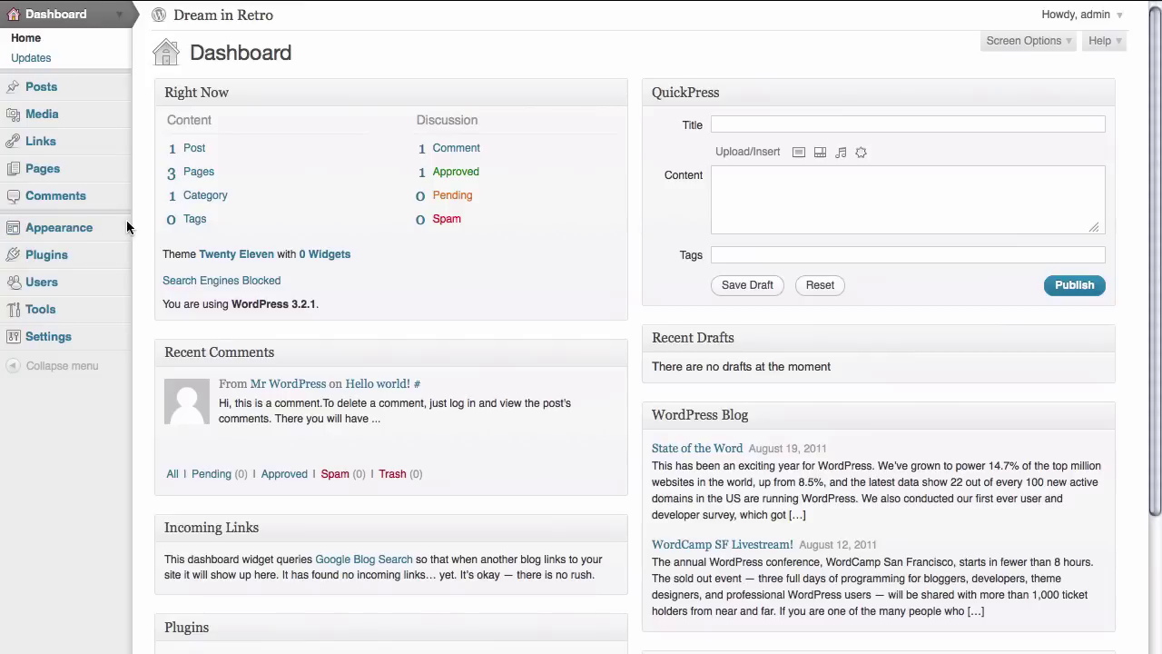
# Step: Choose the Dark color scheme in the Twenty Eleven theme options
pyautogui.click(119, 231)
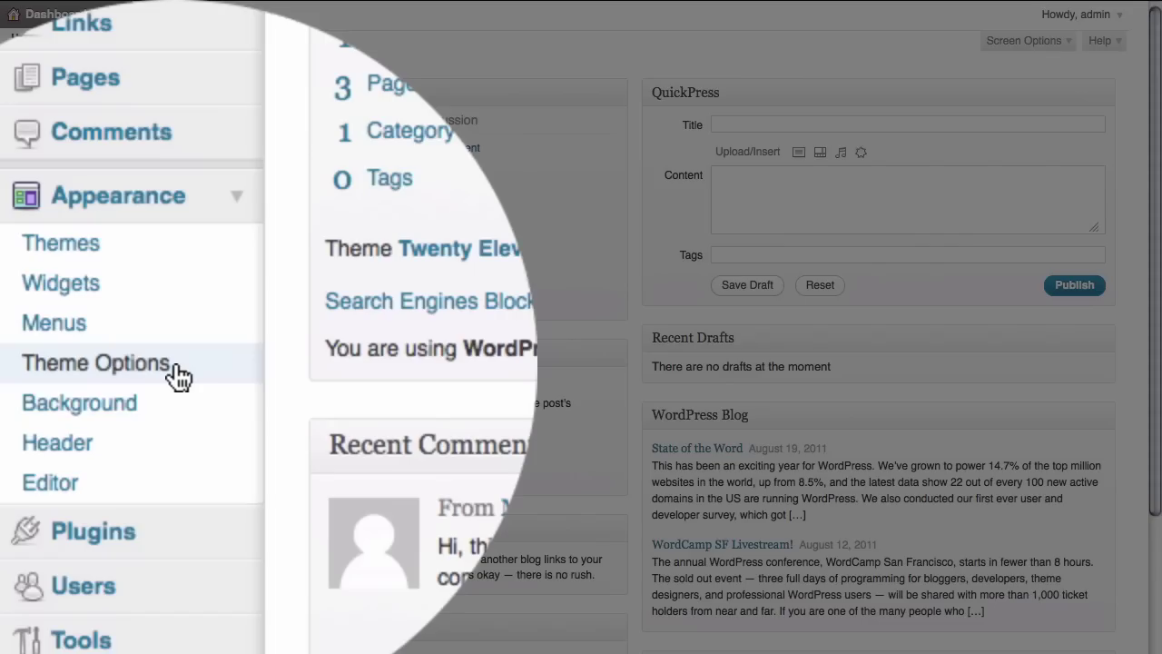
pyautogui.click(87, 308)
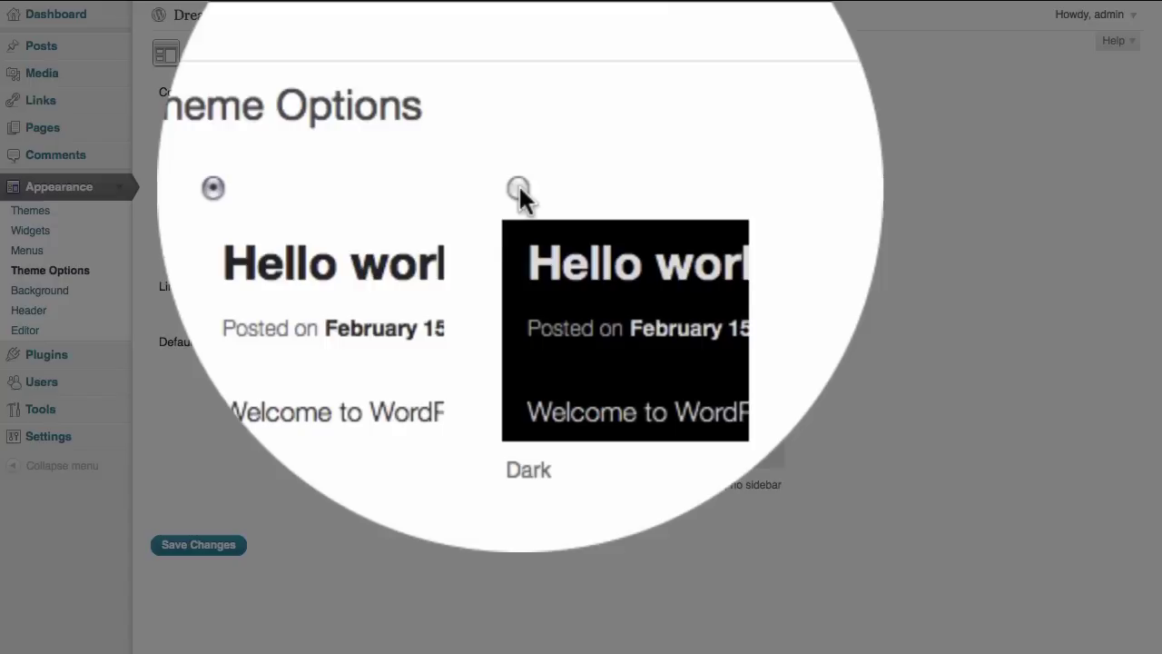
pyautogui.click(519, 95)
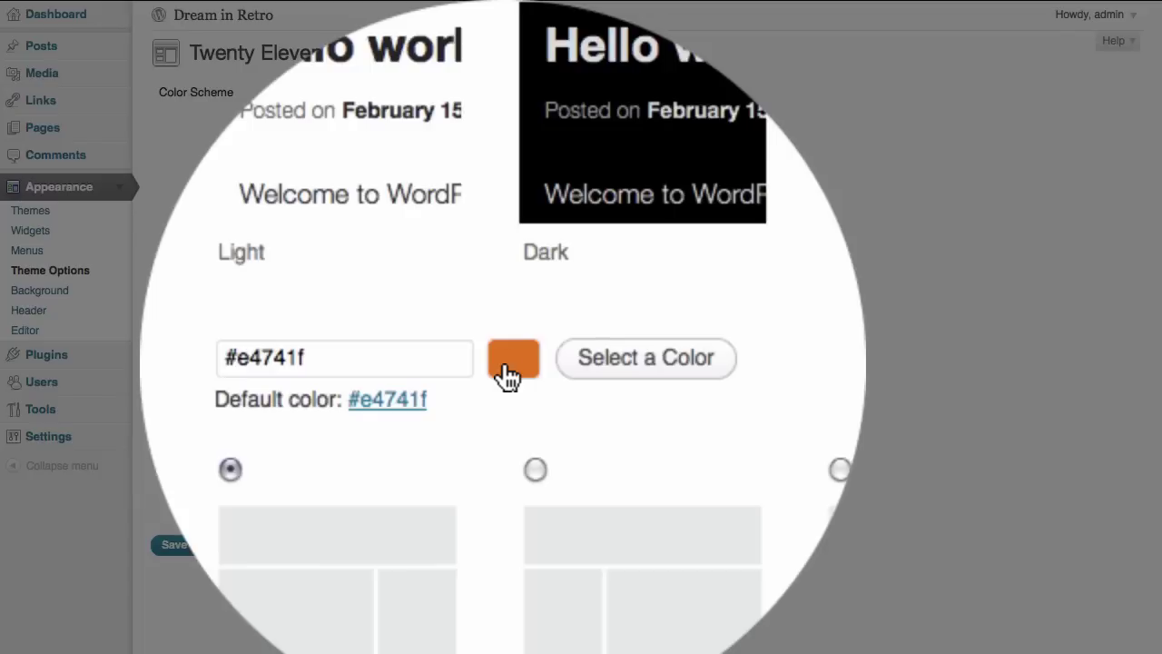
# Step: Change the theme's link color to the blue #3a46ee and save the theme options
pyautogui.click(505, 296)
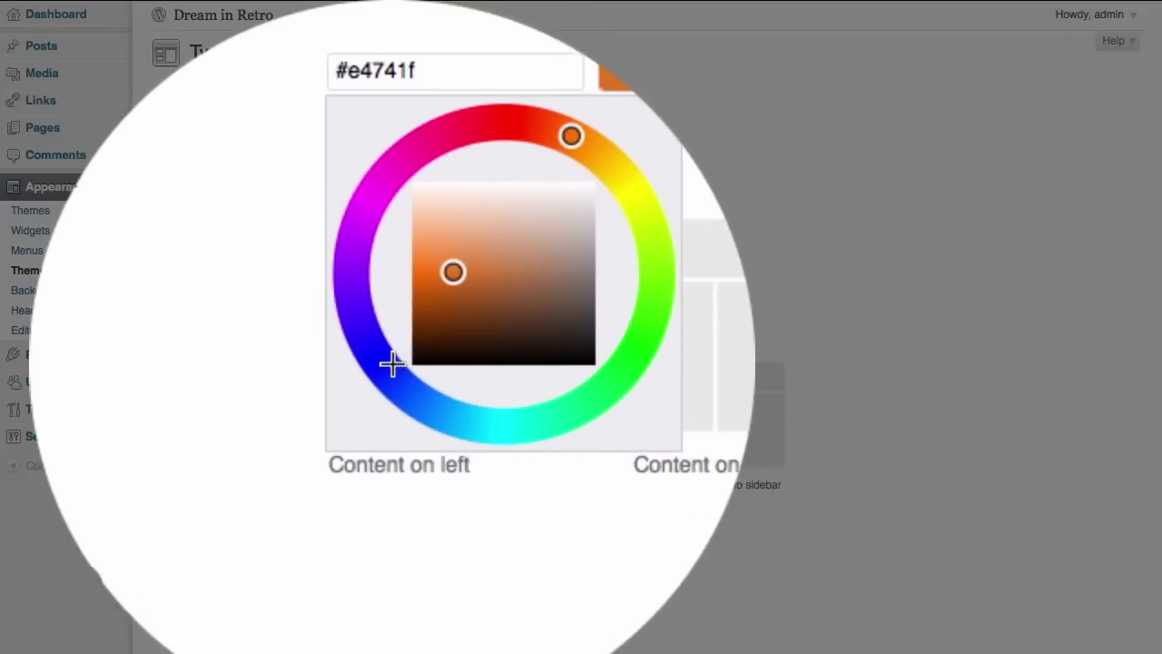
pyautogui.click(274, 614)
pyautogui.moveTo(389, 364); pyautogui.dragTo(395, 400)
pyautogui.moveTo(427, 363); pyautogui.dragTo(418, 366)
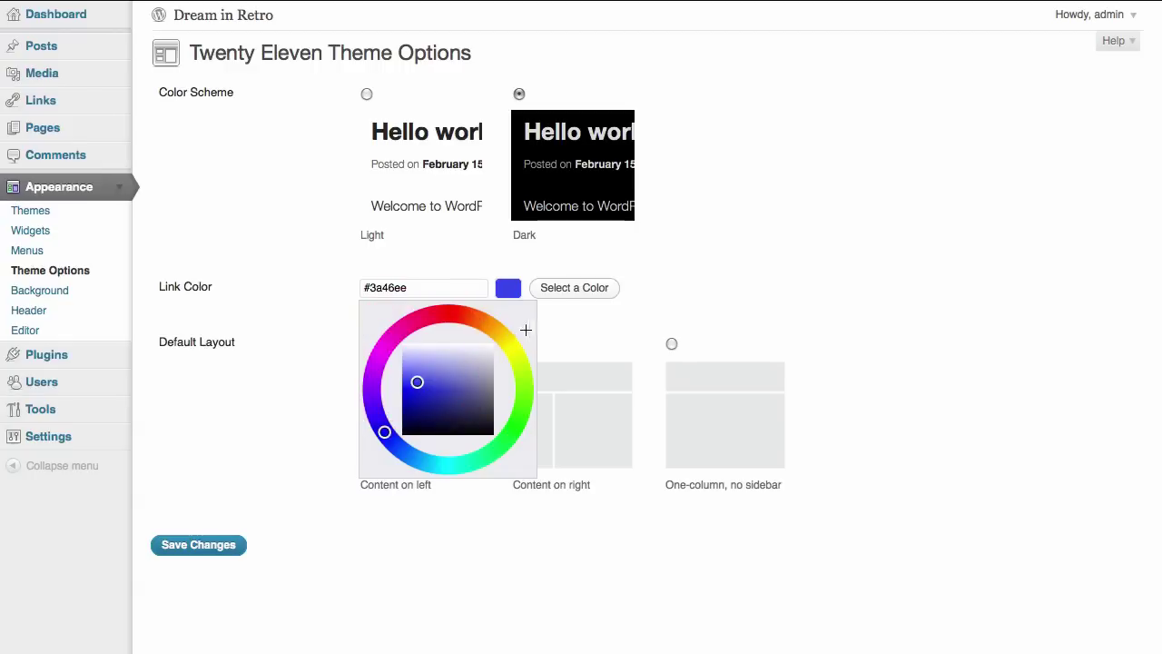
pyautogui.click(562, 324)
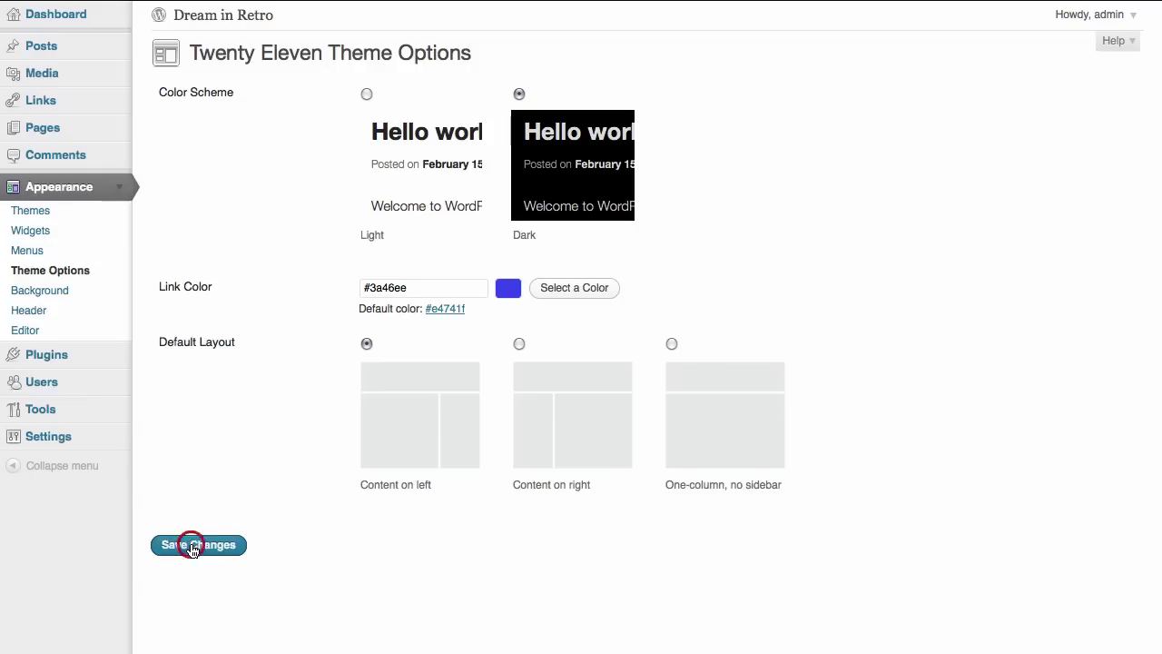
pyautogui.click(191, 546)
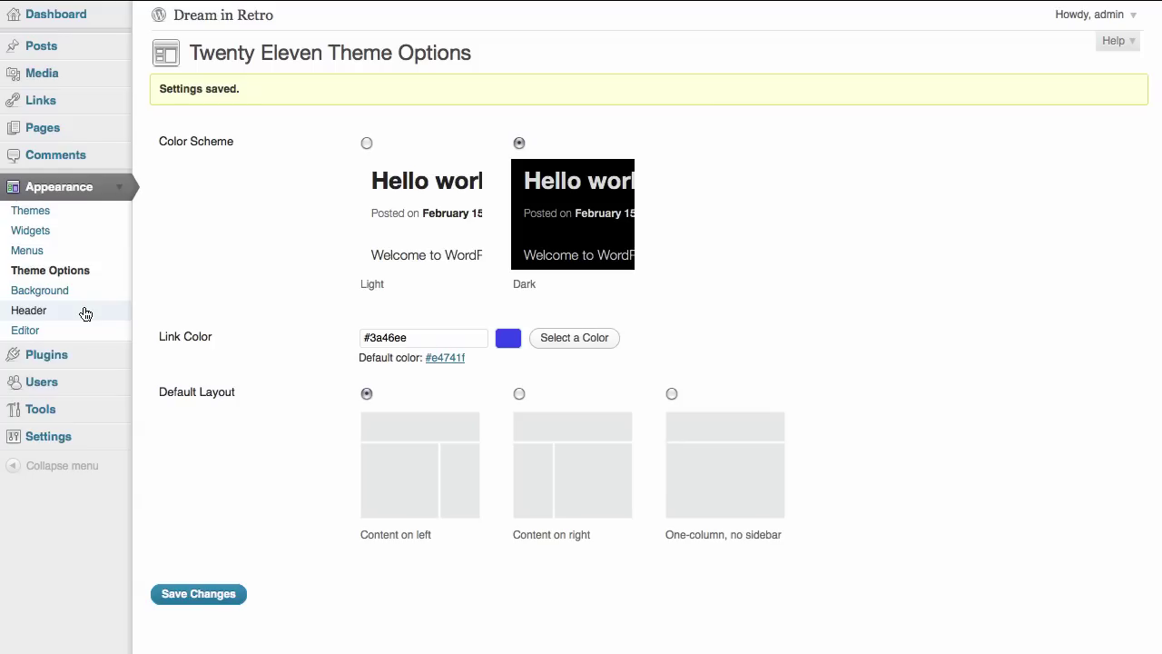
# Step: Upload header.jpg from the Dream in Retro folder as the site's custom header image
pyautogui.click(85, 314)
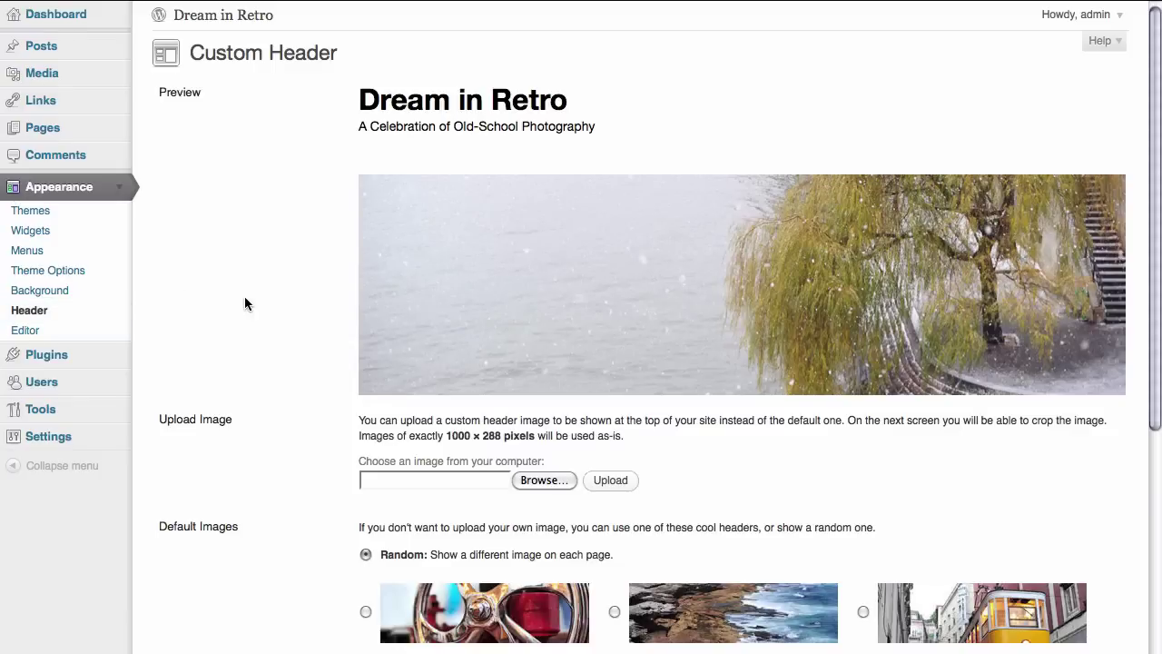
pyautogui.scroll(-5, 244, 298)
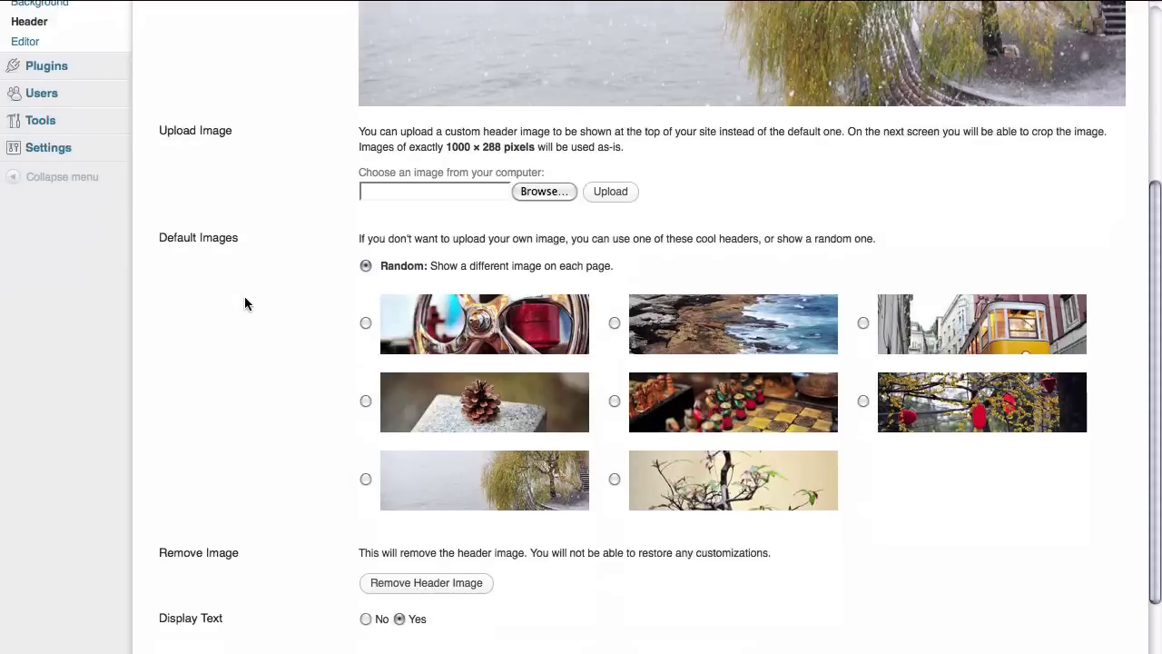
pyautogui.scroll(-1, 244, 304)
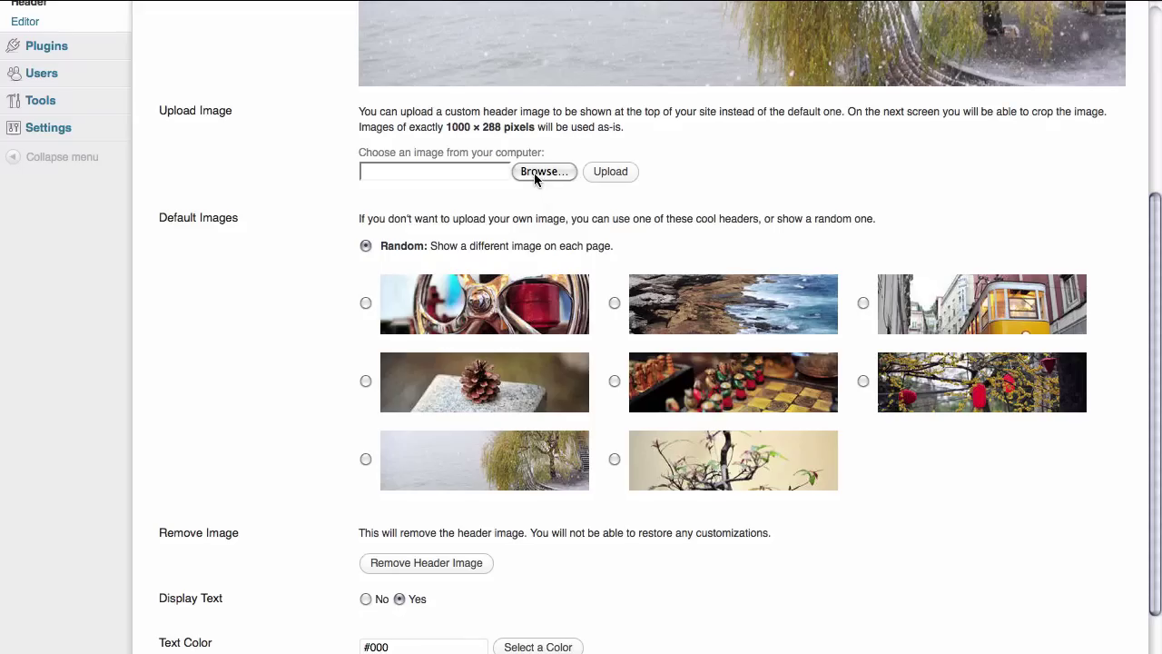
pyautogui.click(534, 172)
pyautogui.click(533, 127)
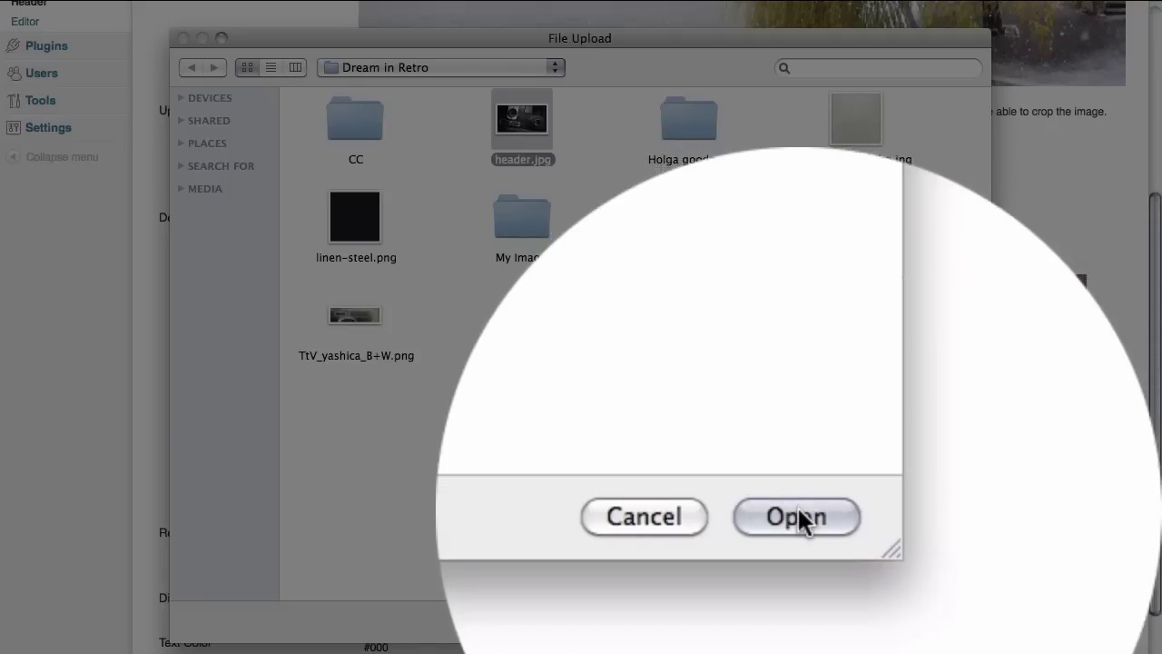
pyautogui.click(938, 621)
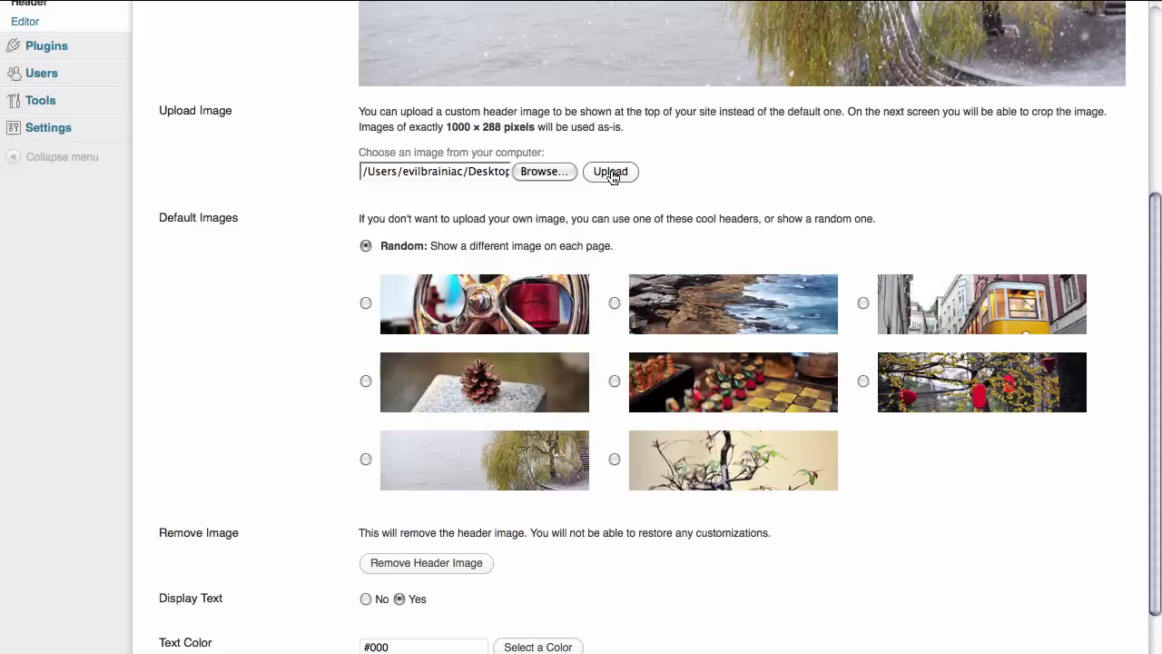
pyautogui.click(611, 172)
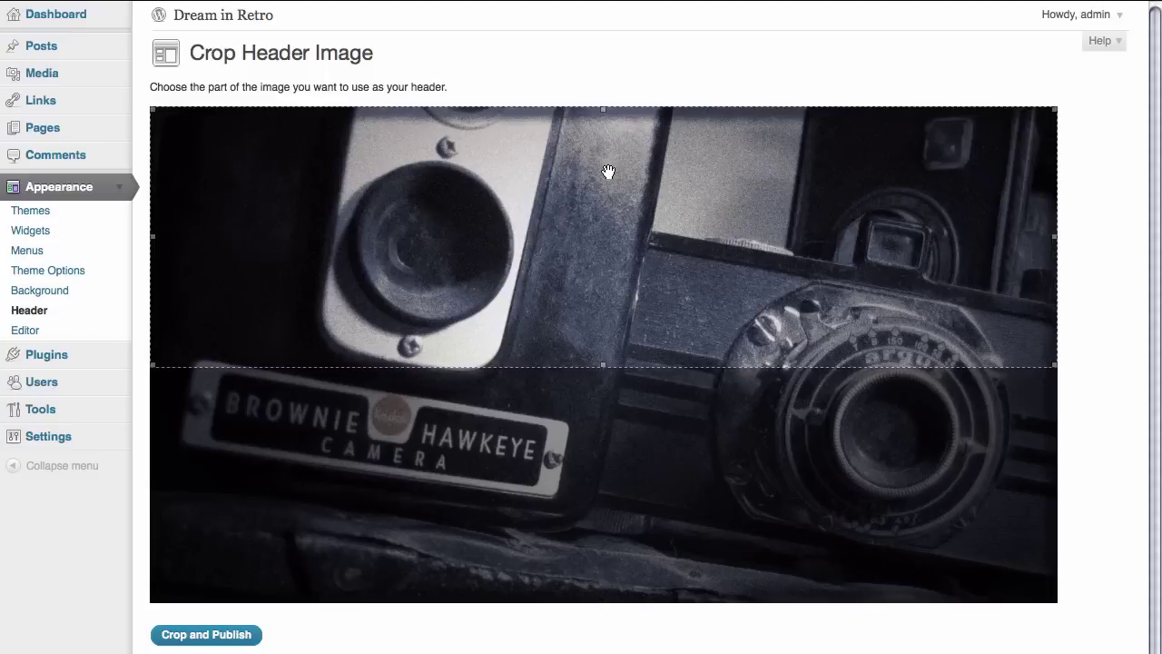
# Step: Crop the header image to a full-width strip containing the Brownie Hawkeye nameplate and the Argus lens, and publish it
pyautogui.moveTo(608, 172); pyautogui.dragTo(609, 317)
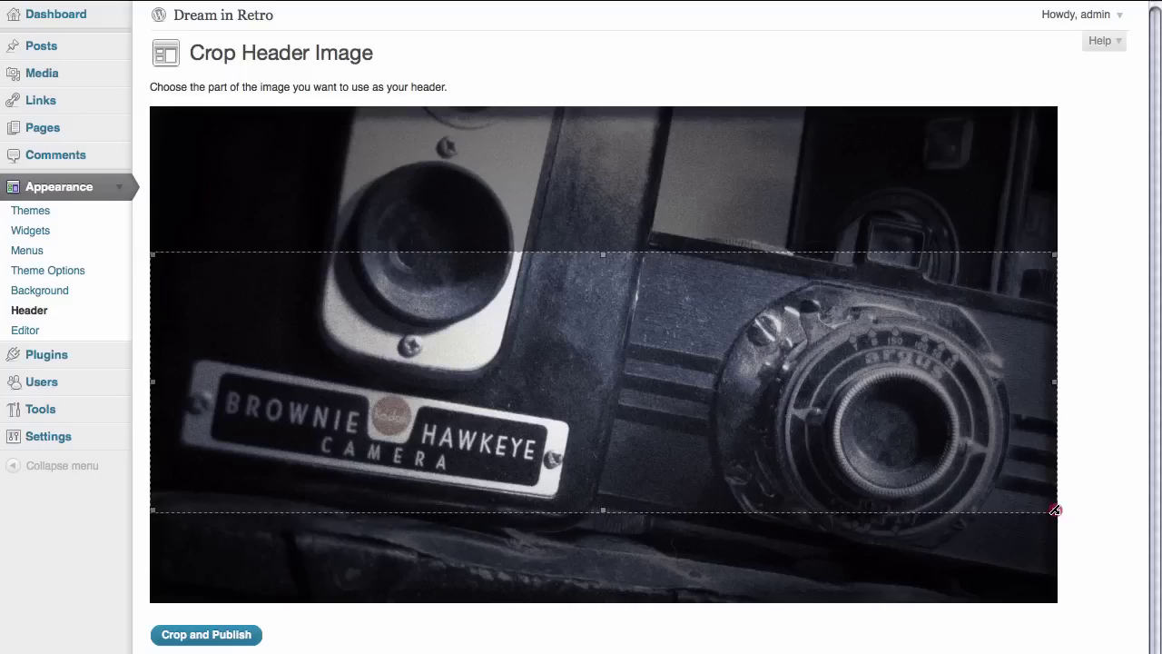
pyautogui.moveTo(1055, 511); pyautogui.dragTo(789, 434)
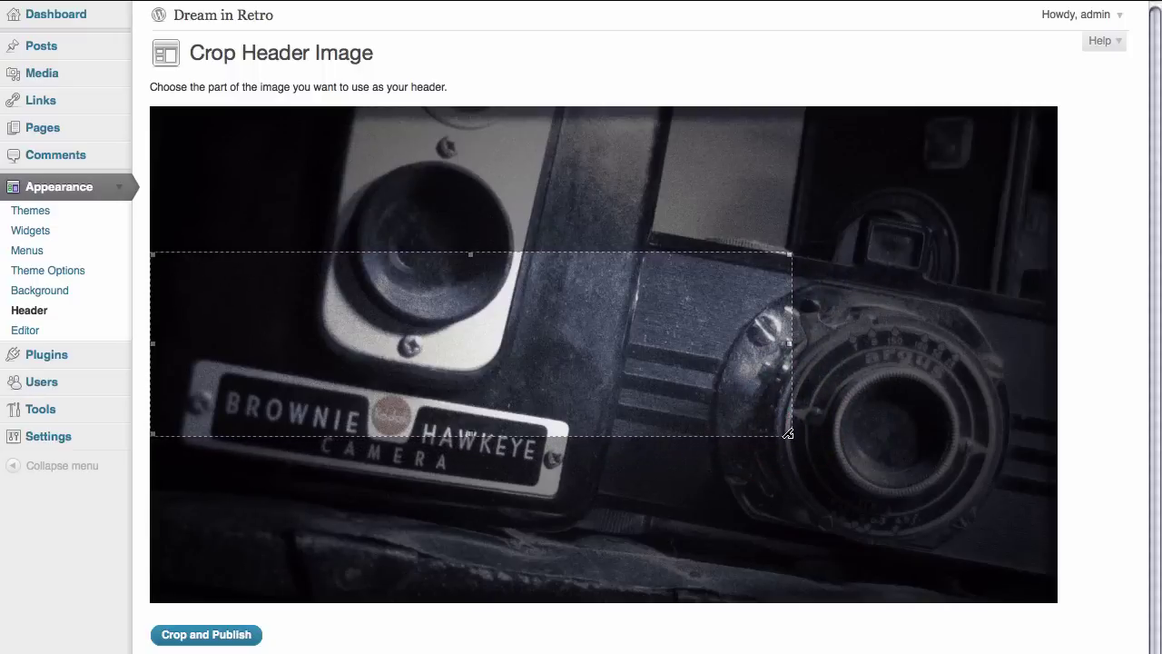
pyautogui.moveTo(695, 399); pyautogui.dragTo(768, 394)
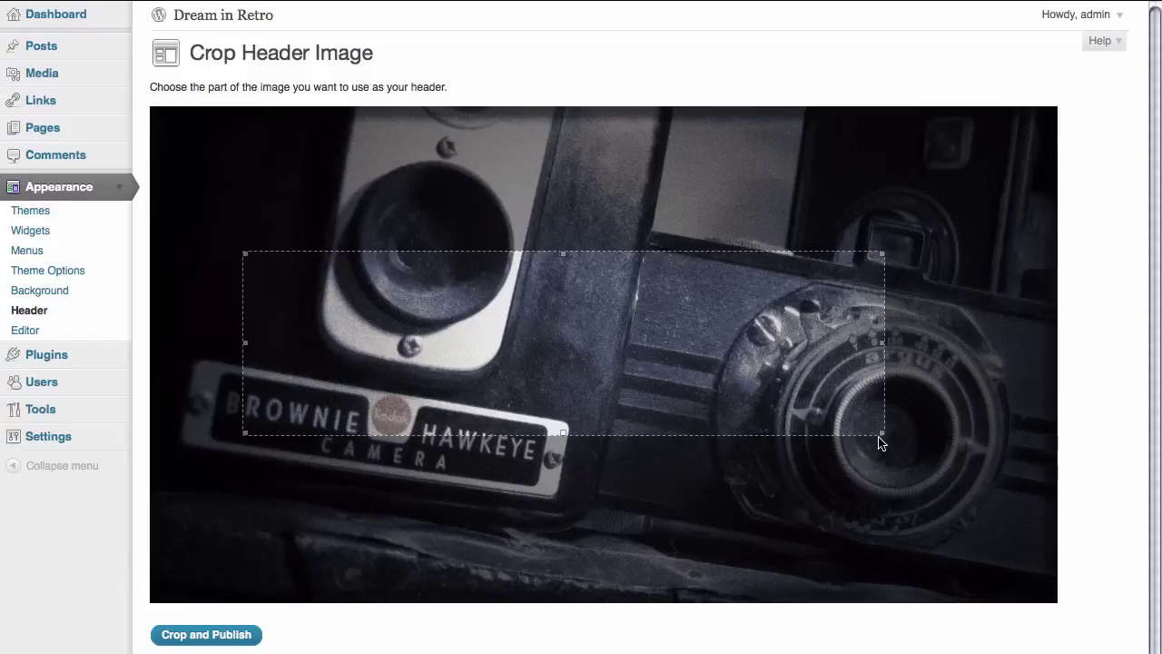
pyautogui.moveTo(881, 441); pyautogui.dragTo(1051, 501)
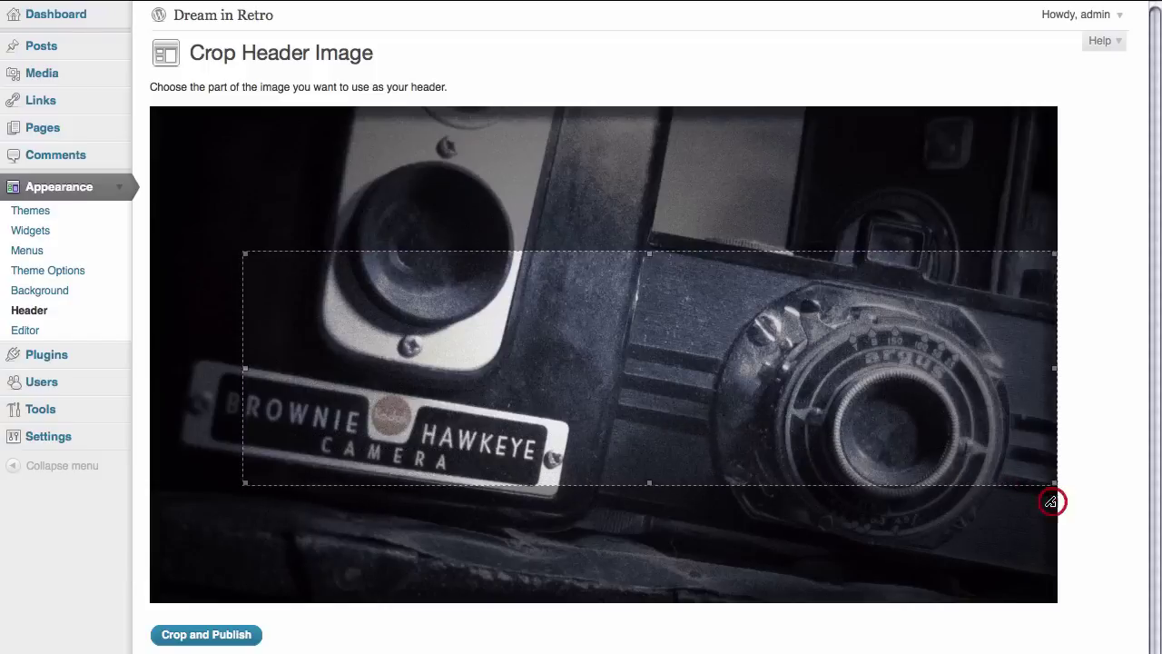
pyautogui.moveTo(243, 483); pyautogui.dragTo(151, 512)
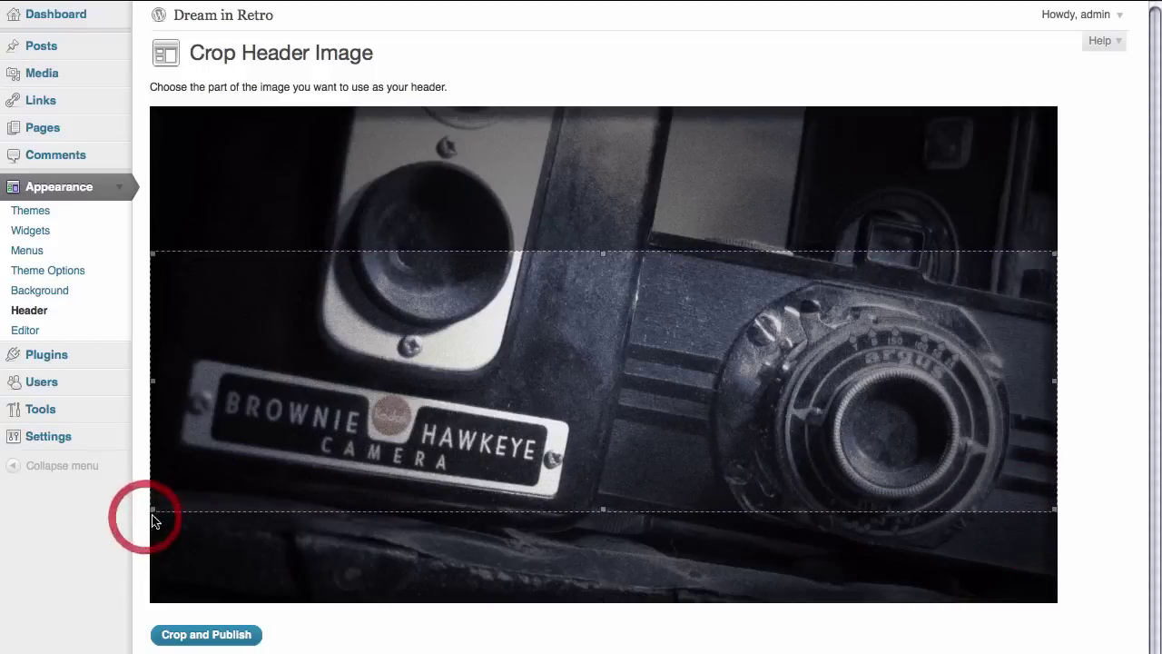
pyautogui.click(734, 348)
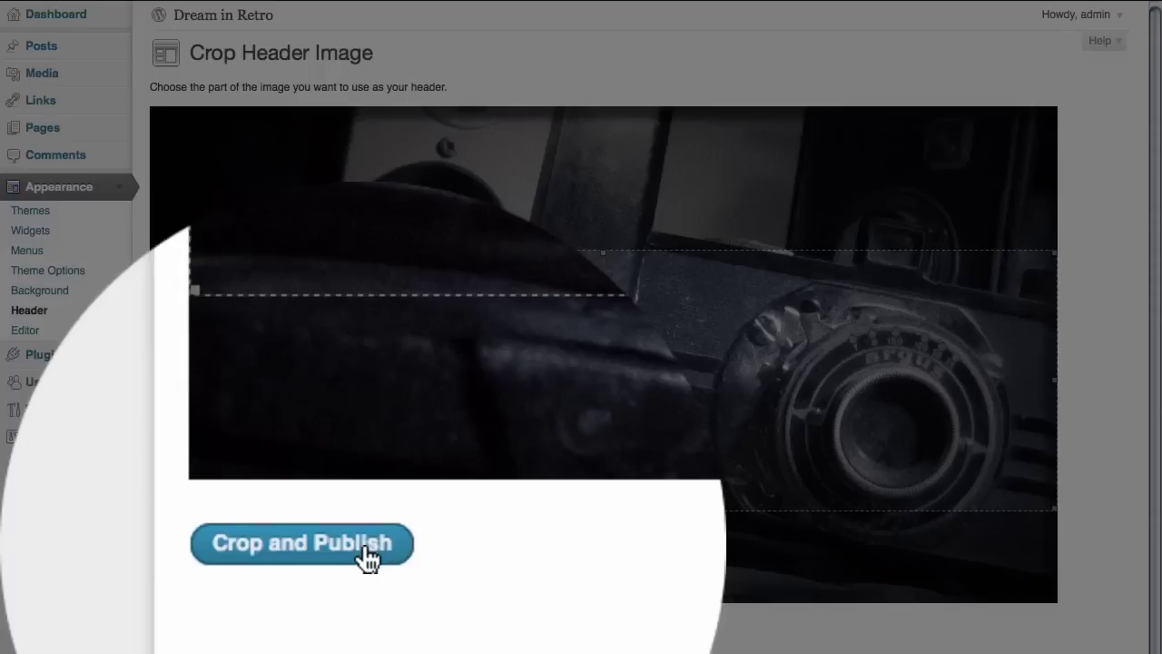
pyautogui.click(242, 633)
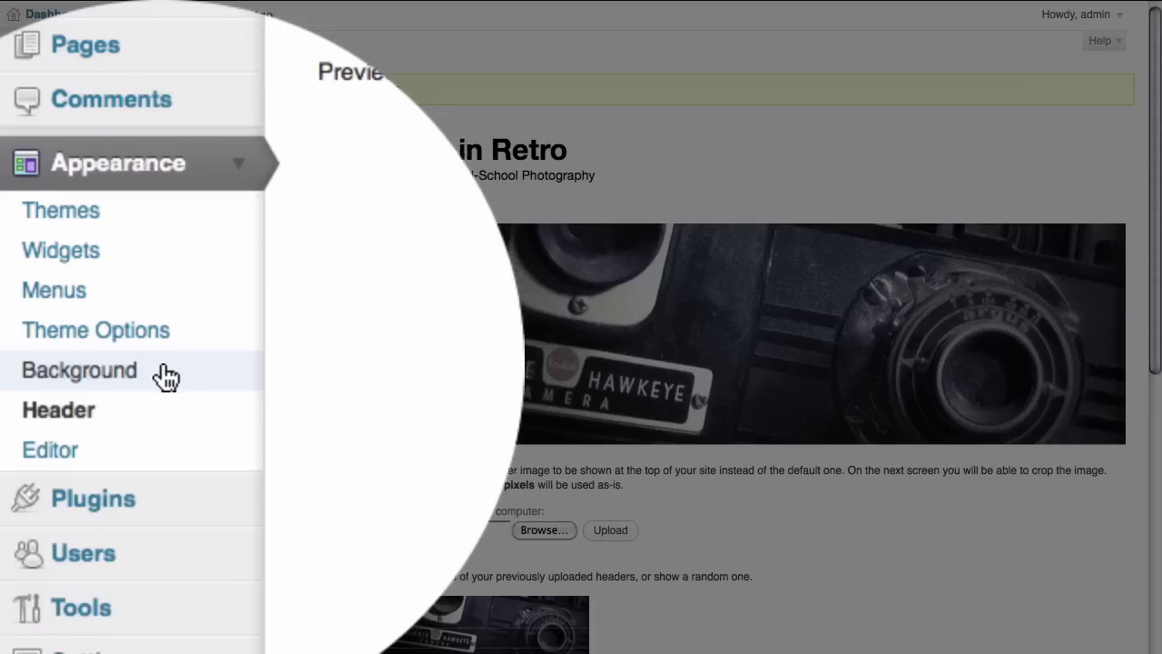
# Step: Upload linen-steel.png from the Dream in Retro folder as the site's custom background image
pyautogui.click(161, 376)
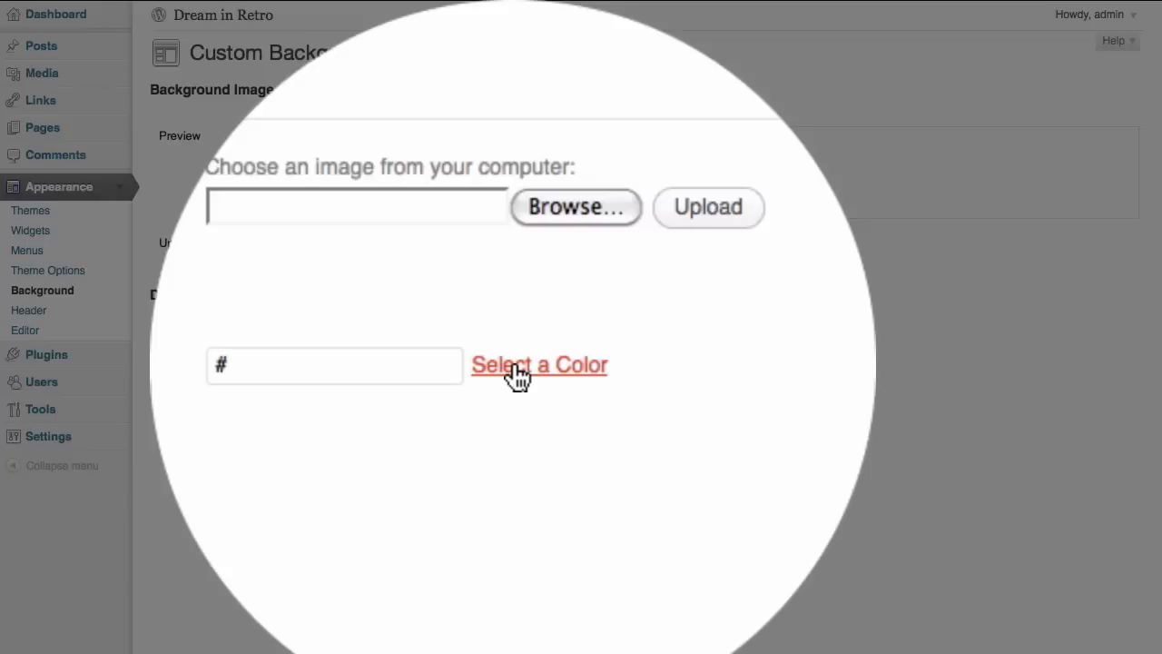
pyautogui.click(514, 342)
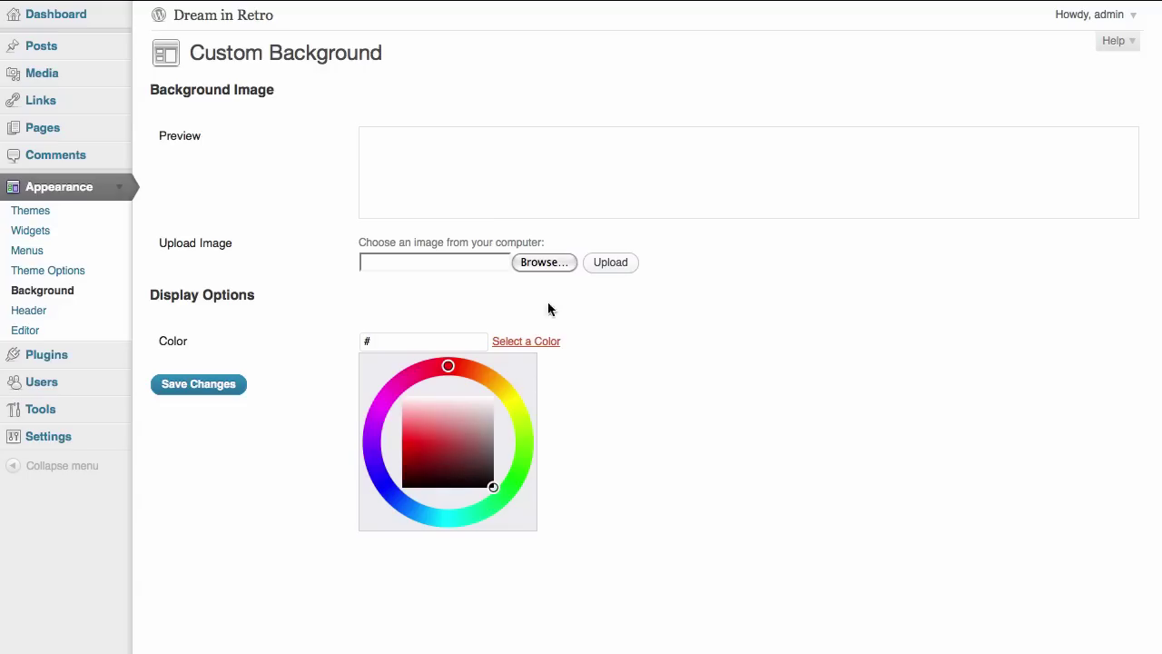
pyautogui.click(537, 303)
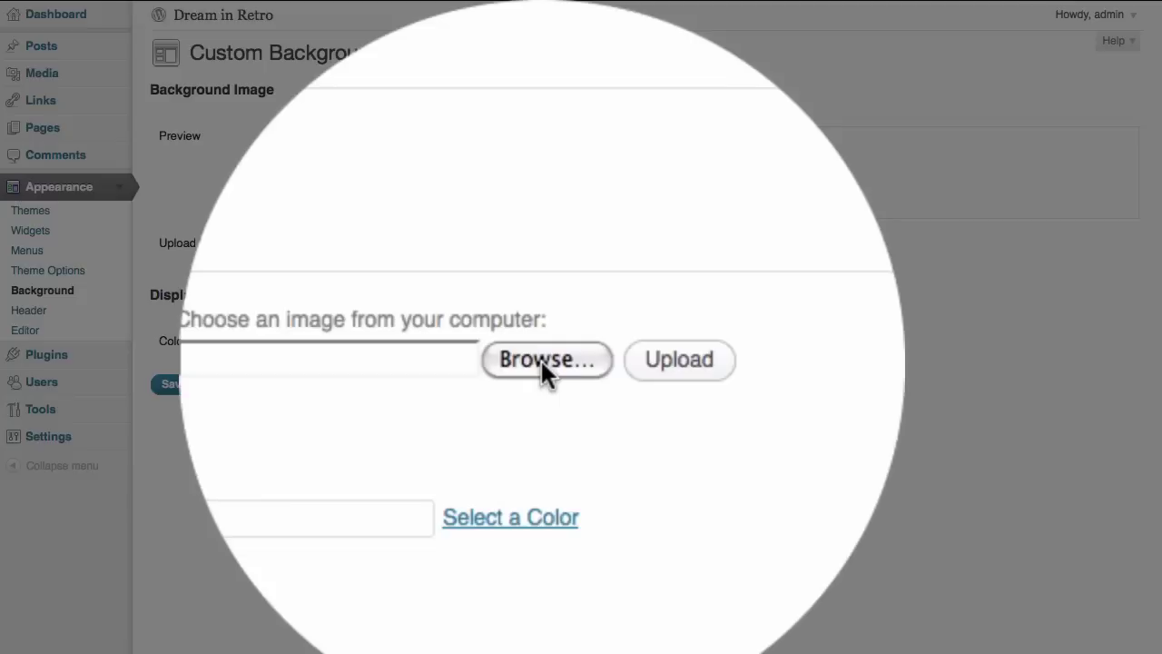
pyautogui.click(542, 263)
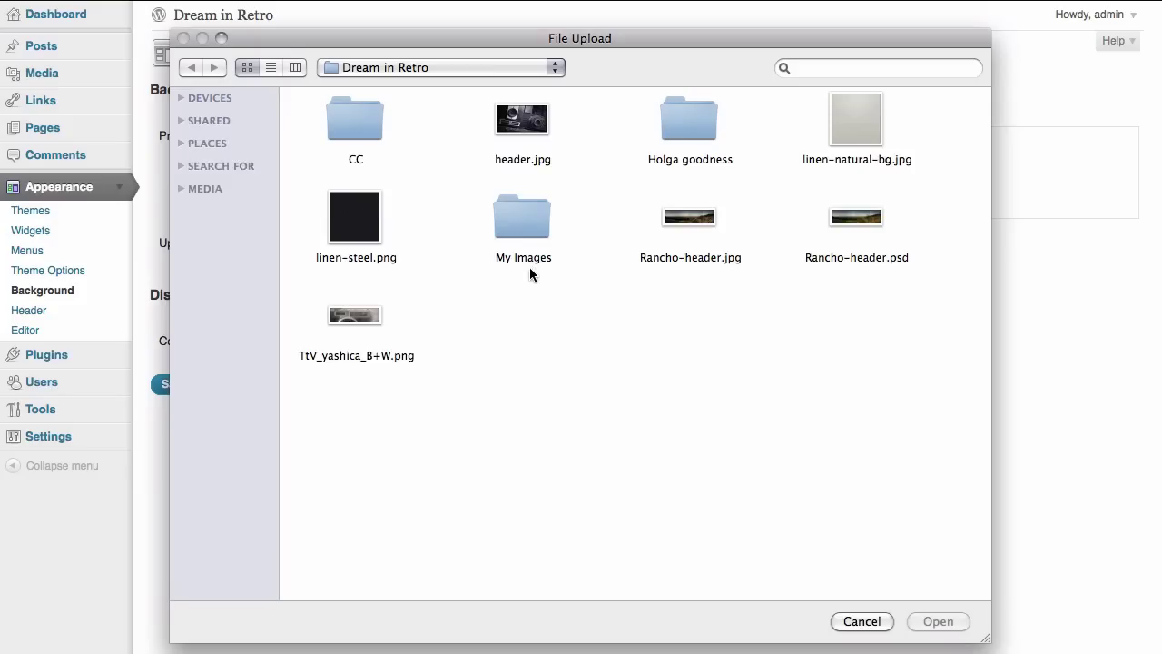
pyautogui.click(360, 218)
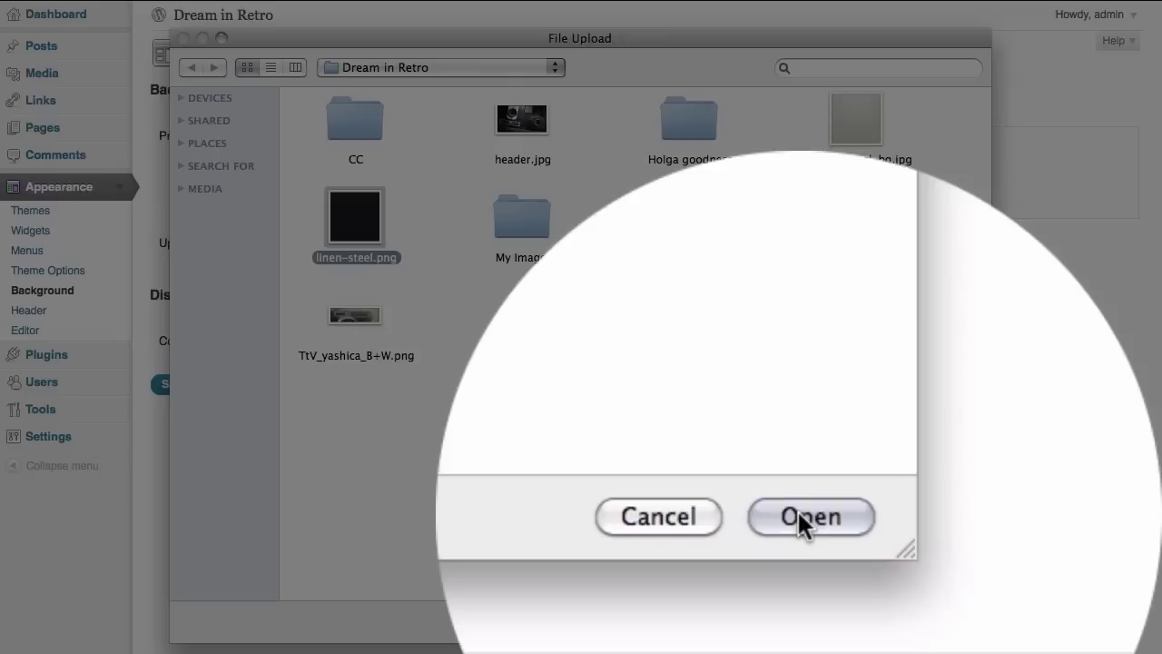
pyautogui.click(937, 623)
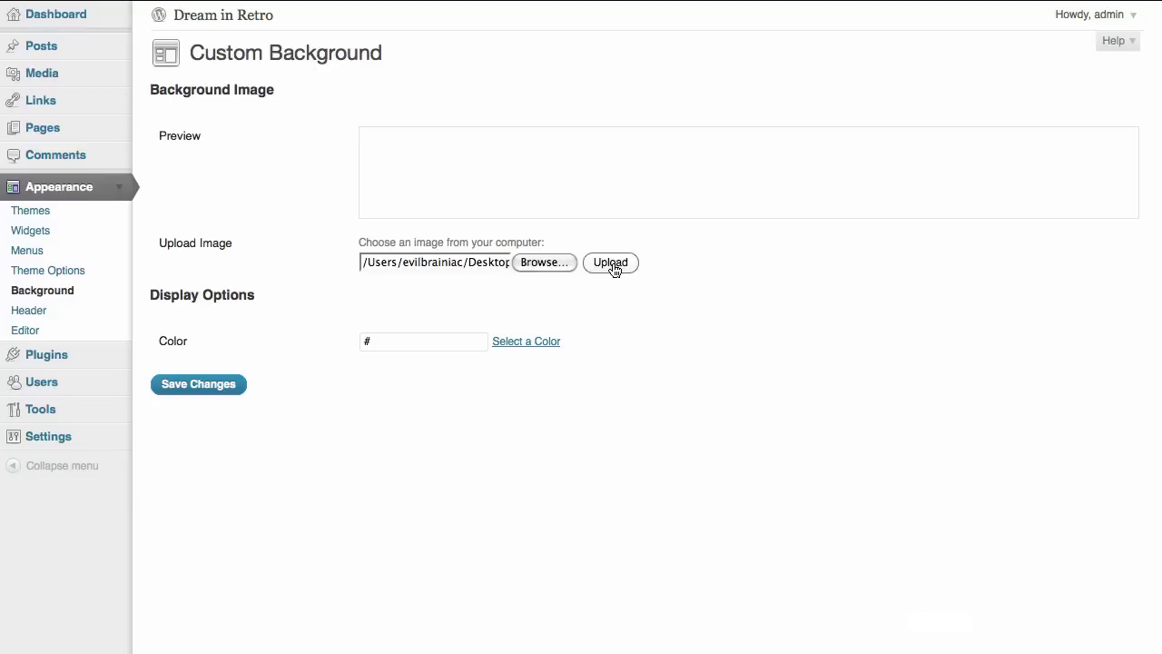
pyautogui.click(612, 265)
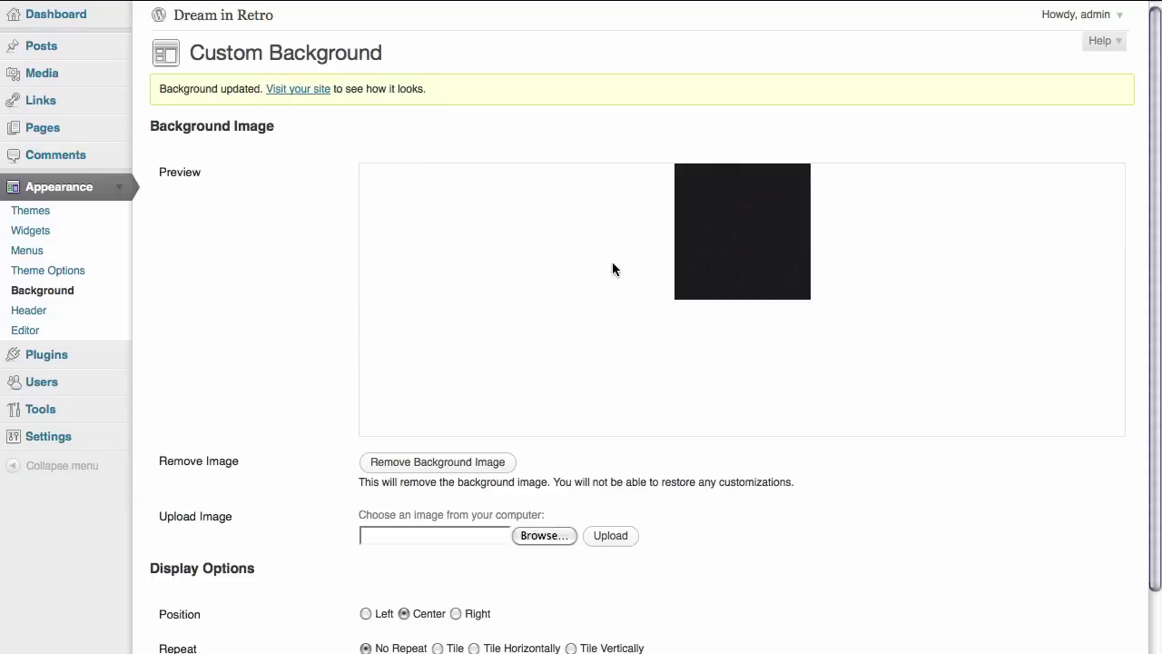
# Step: Set the background image's repeat option to Tile and save the background settings
pyautogui.scroll(-3, 613, 265)
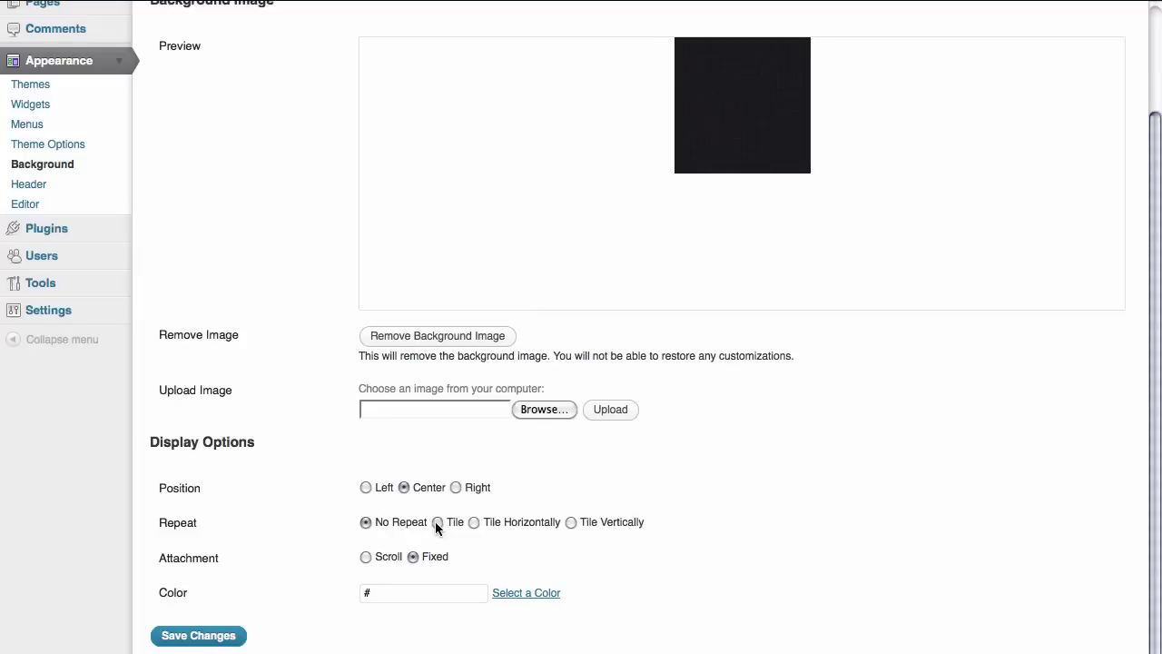
pyautogui.click(437, 522)
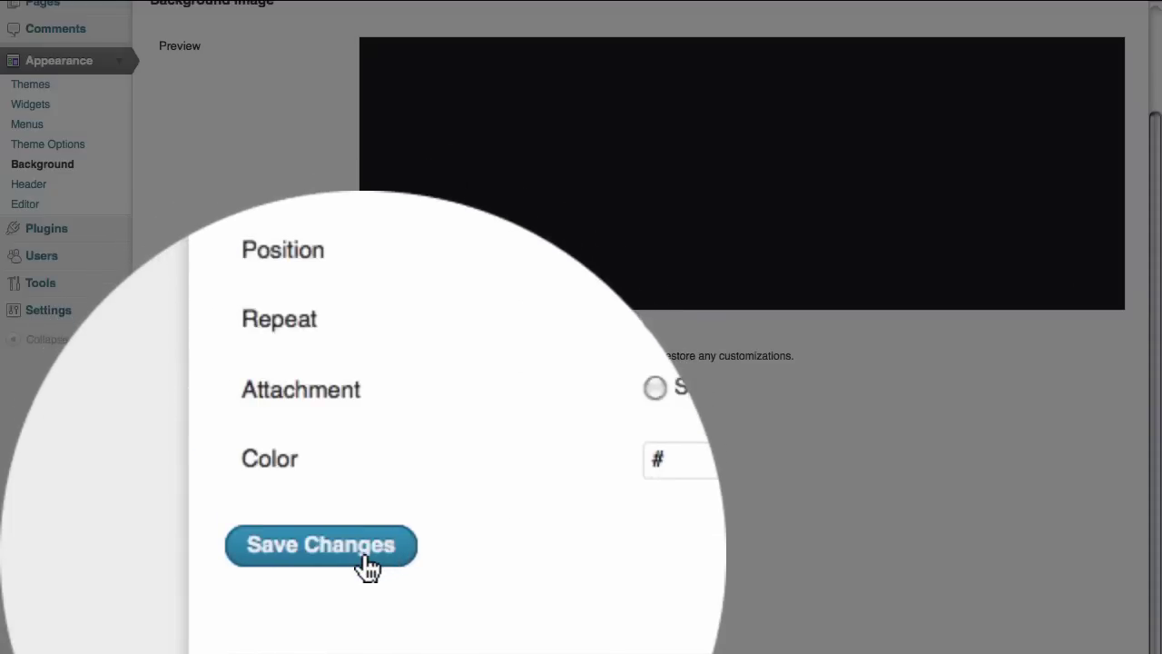
pyautogui.click(220, 638)
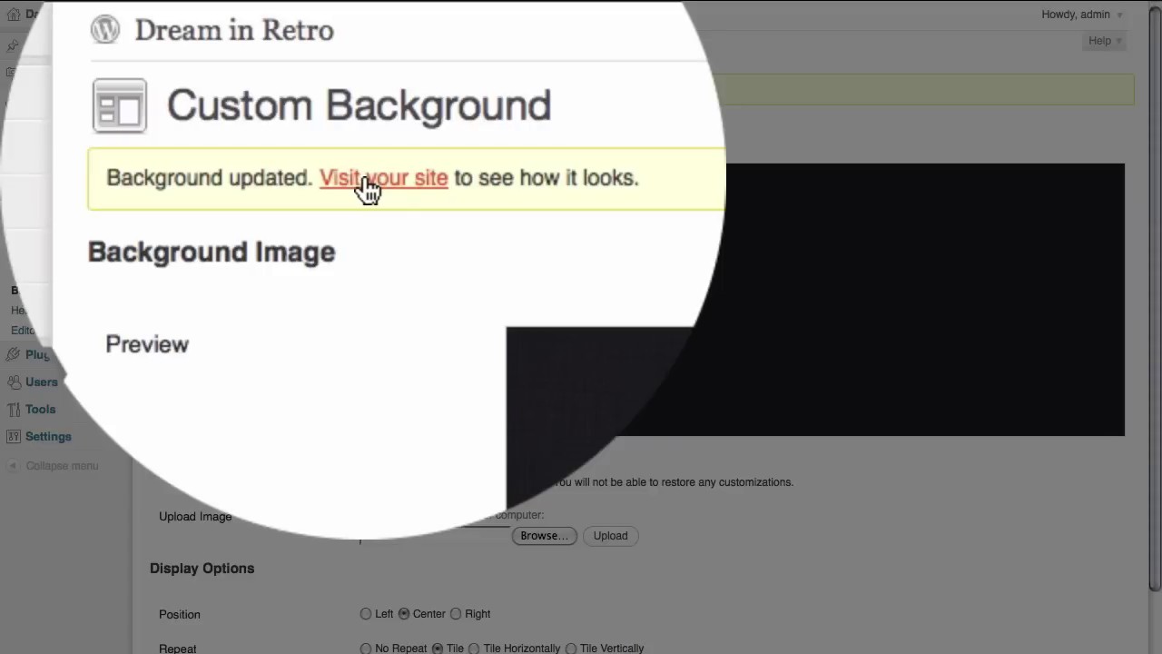
# Step: Visit the live site and examine its header, background and home page content
pyautogui.click(277, 91)
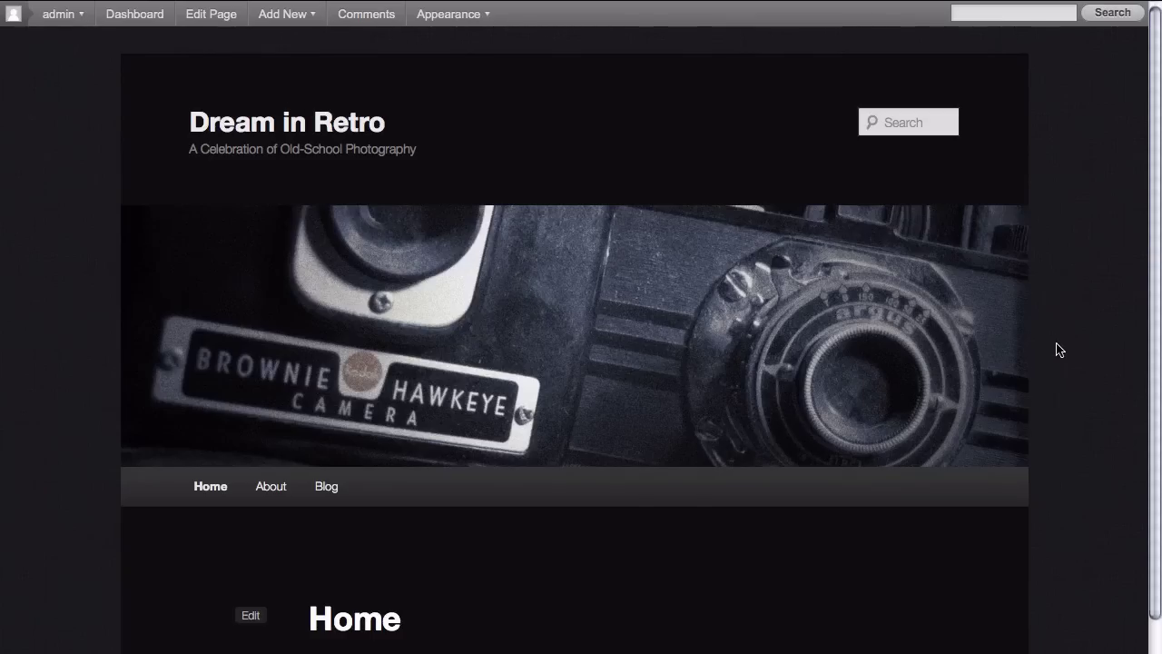
pyautogui.scroll(-2, 1060, 349)
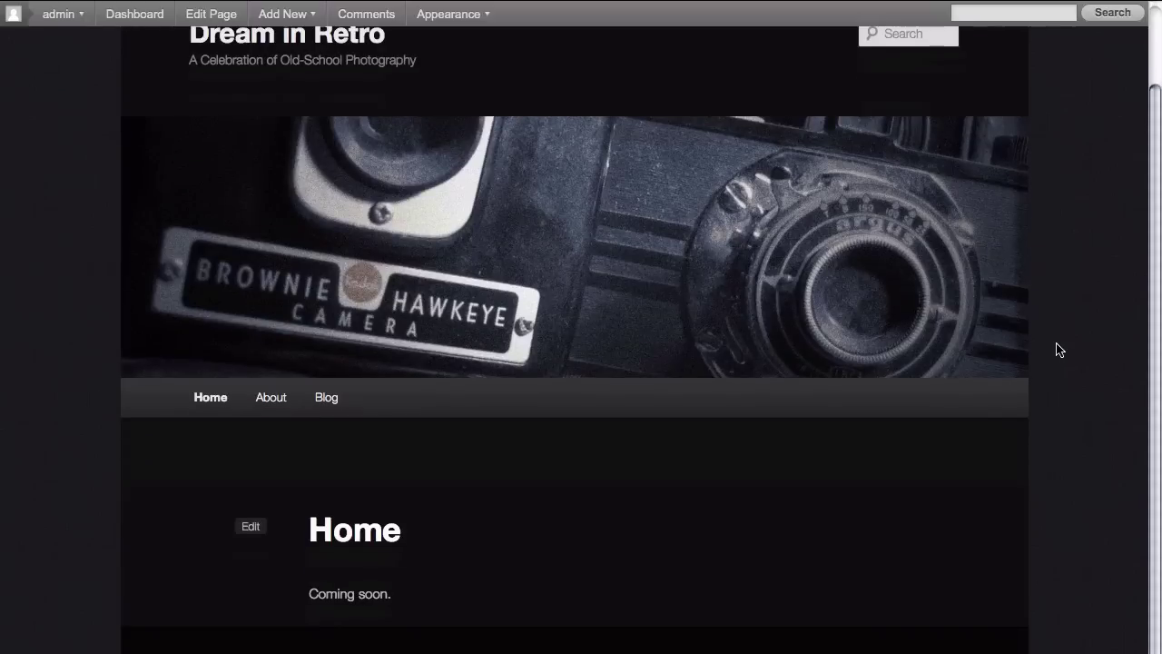
pyautogui.scroll(2, 1060, 350)
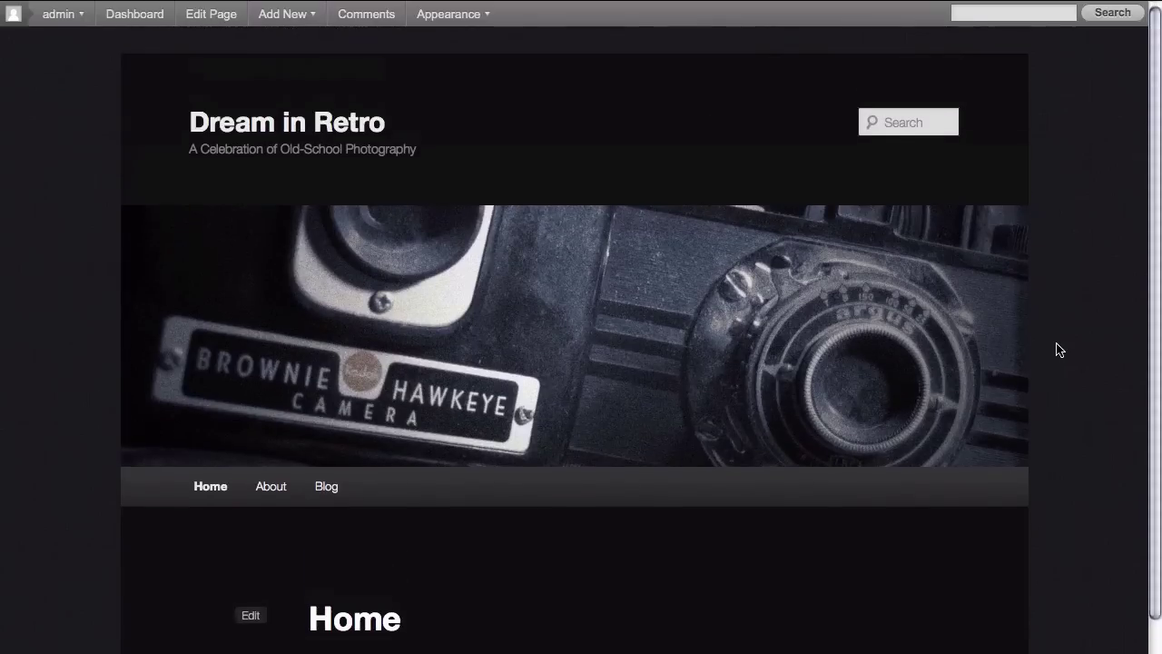
pyautogui.scroll(-2, 1060, 350)
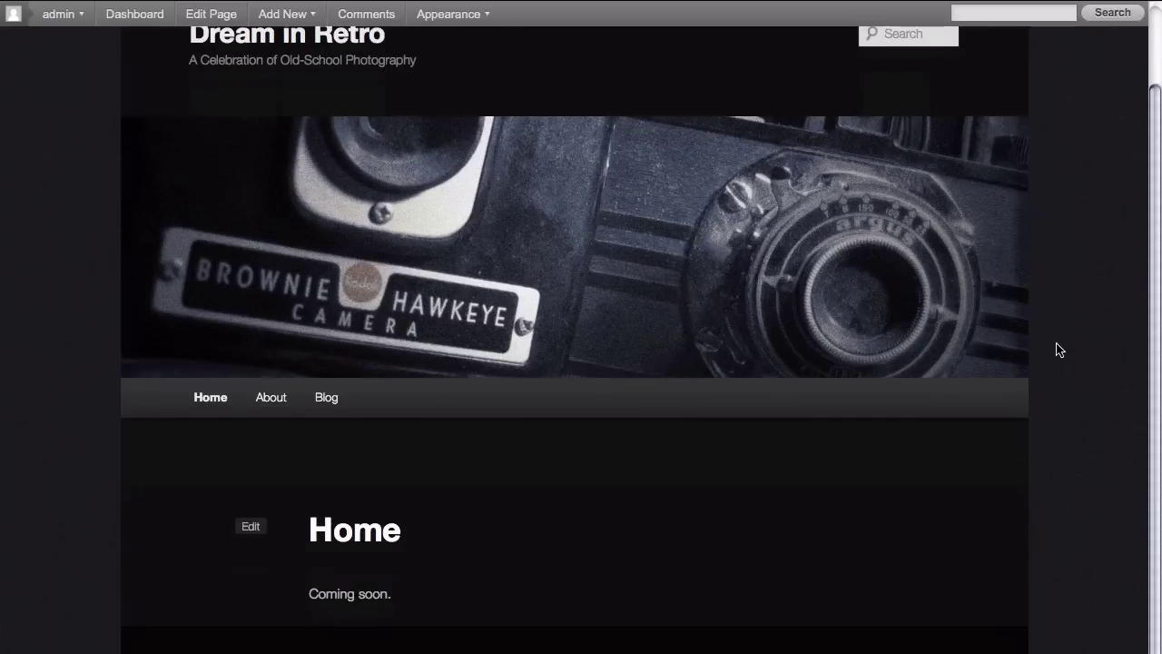
pyautogui.scroll(2, 1060, 350)
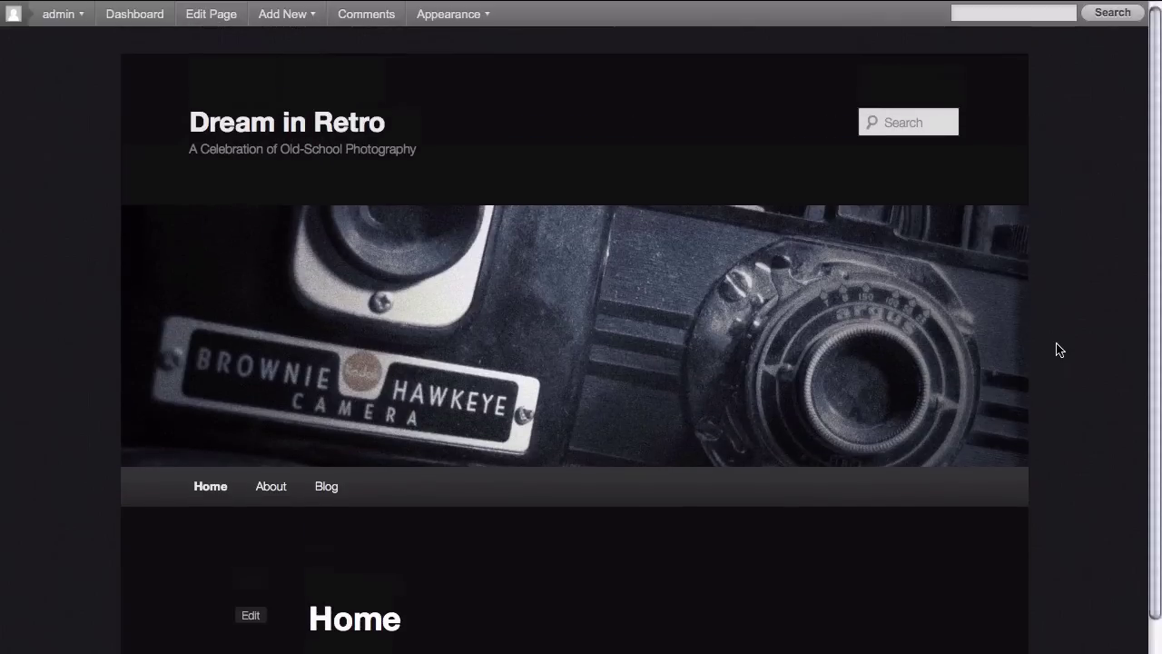